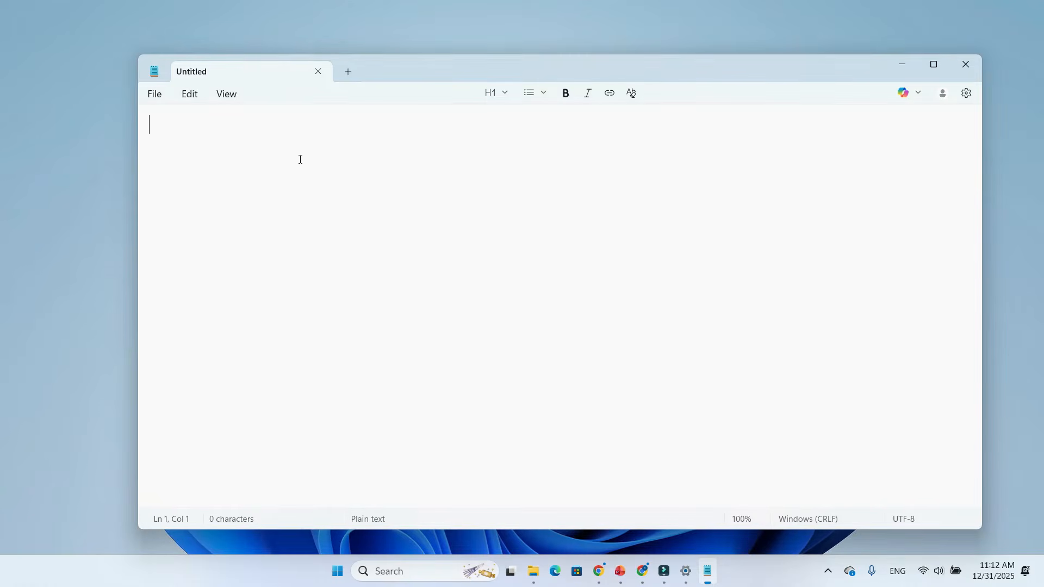
Paste the copied note containing a sample password into the blank document, copy all of it, and paste it into a new tab
key("ctrl+v")
left_click_drag(363, 188, 92, 114)
key("ctrl+c")
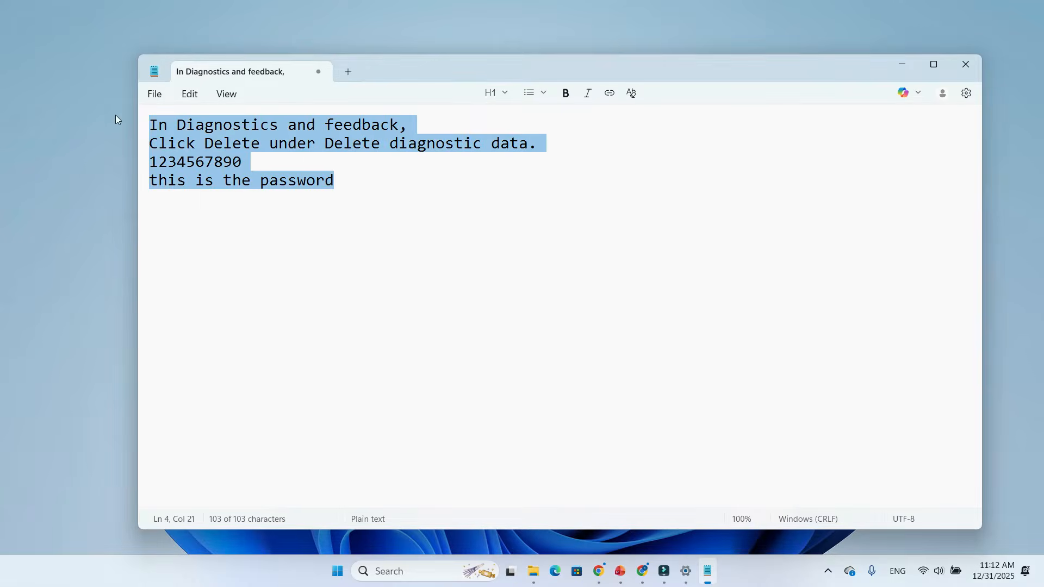
left_click(348, 71)
left_click(351, 156)
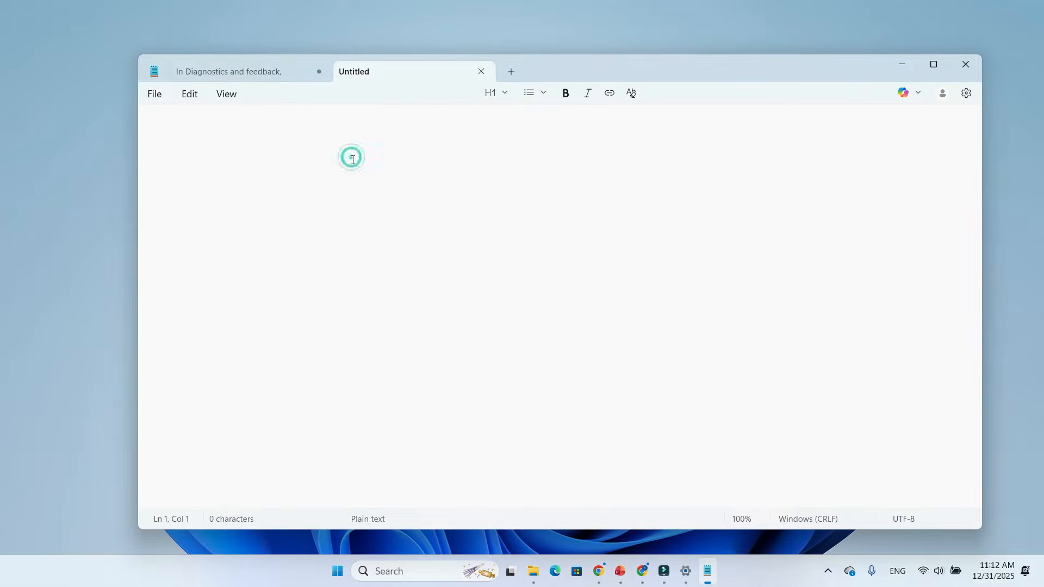
key("ctrl+v")
key("ctrl+a")
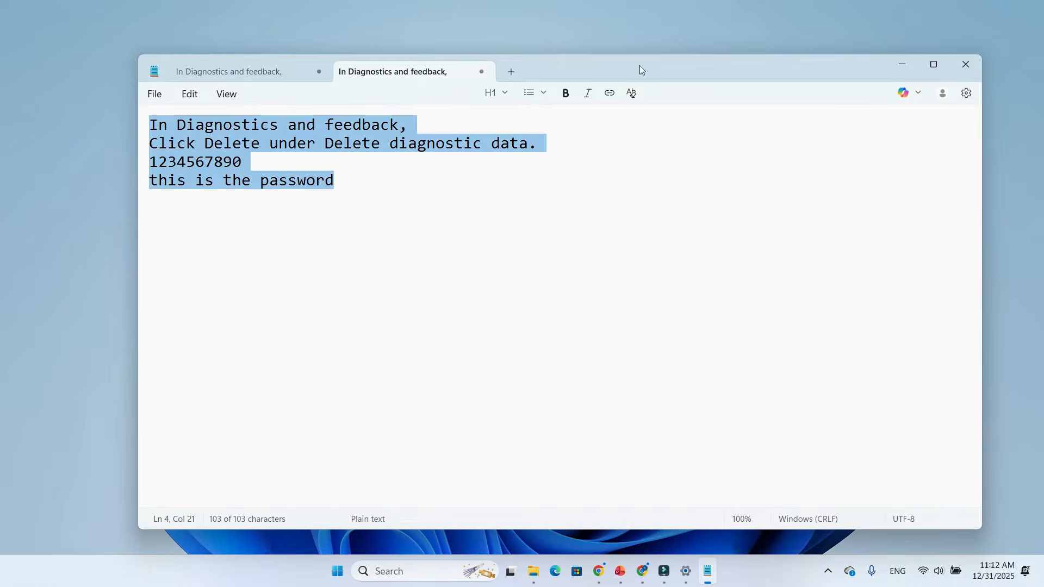
Close the Notepad window and open the Windows clipboard history
left_click(966, 64)
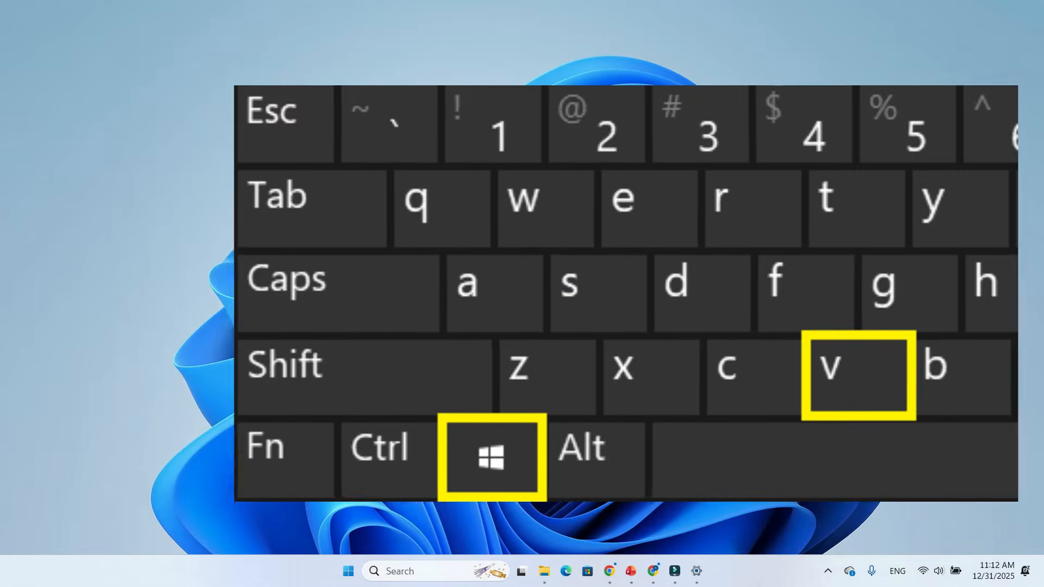
key("super+v")
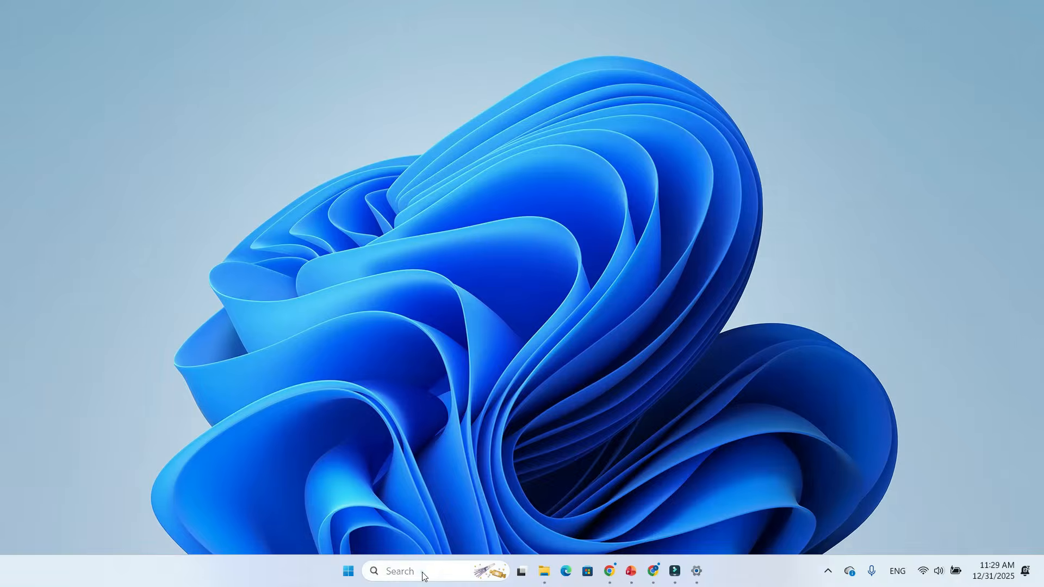
Find the Clipboard settings by searching for "clip", open them, and toggle Clipboard history off and back on
left_click(425, 571)
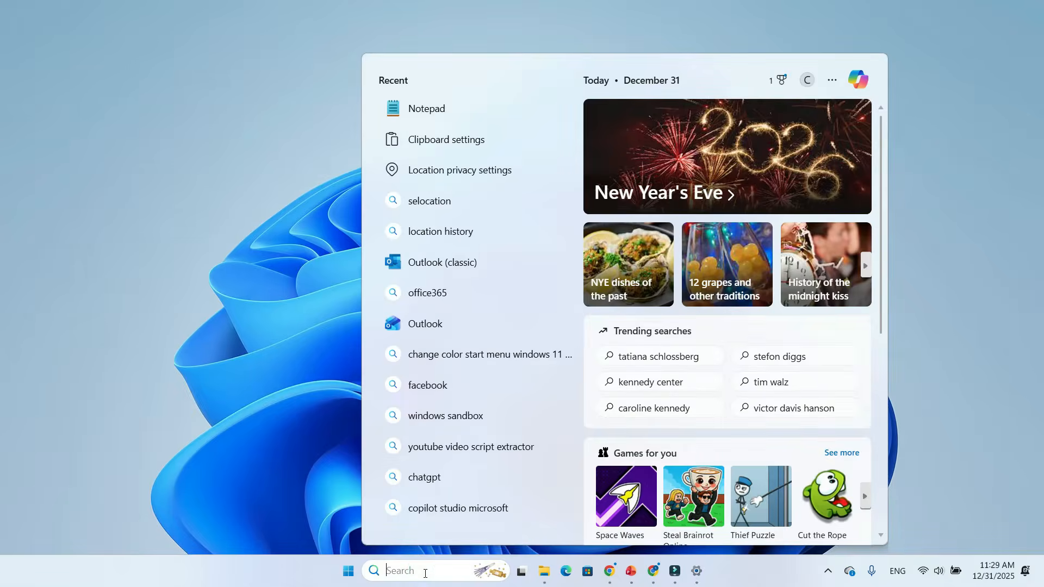
type("clip")
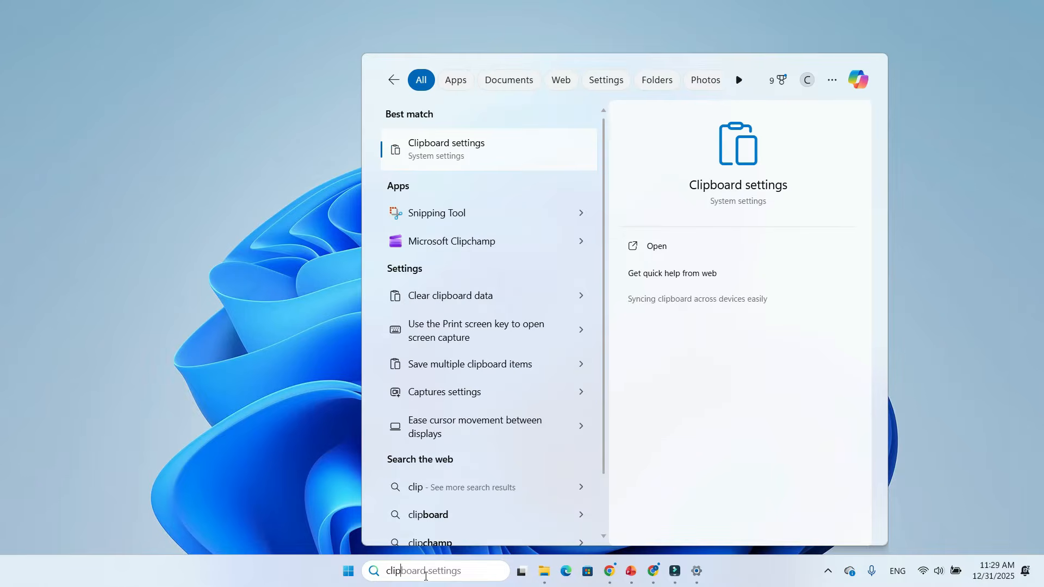
left_click(739, 155)
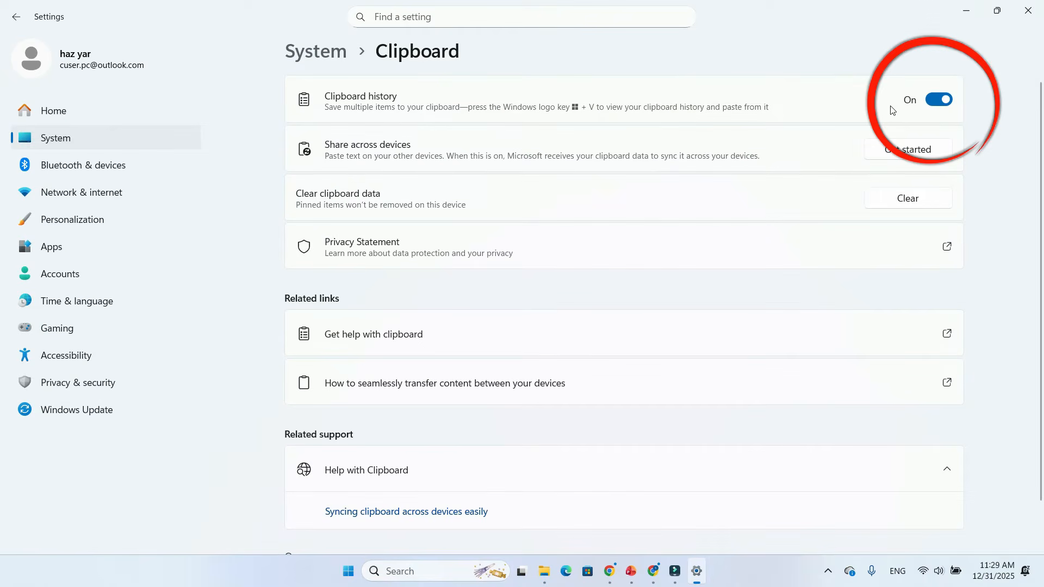
left_click(939, 100)
left_click(939, 100)
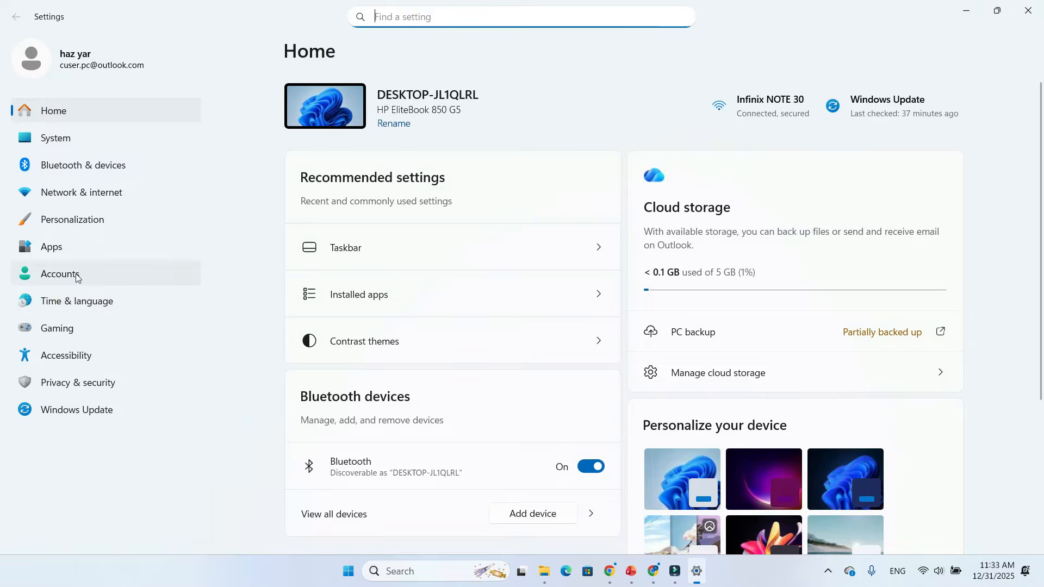
Turn off Remember my preferences in the Windows backup settings under Accounts
left_click(79, 273)
scroll(435, 260, "down", 5)
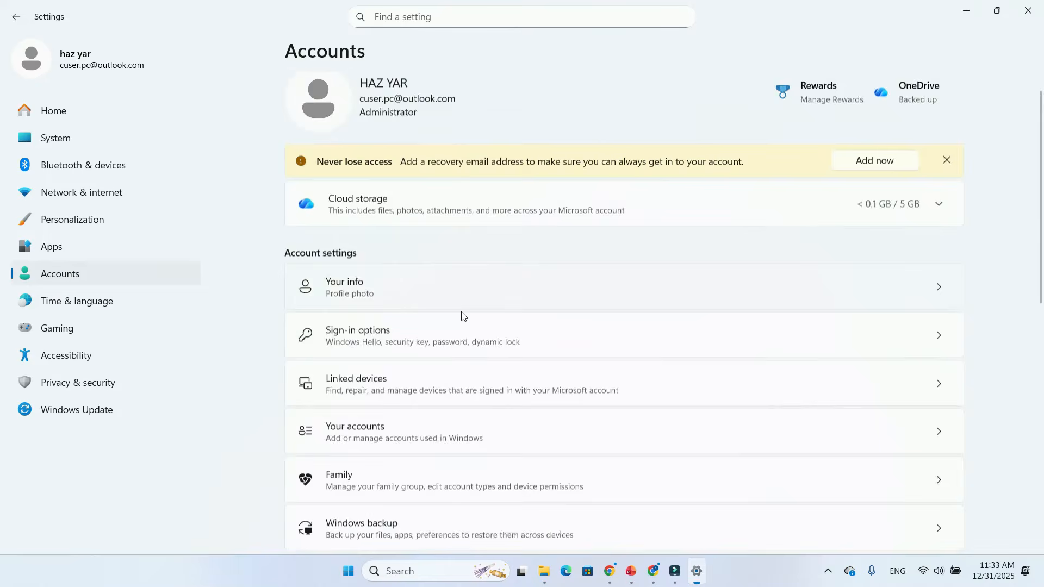
left_click(433, 290)
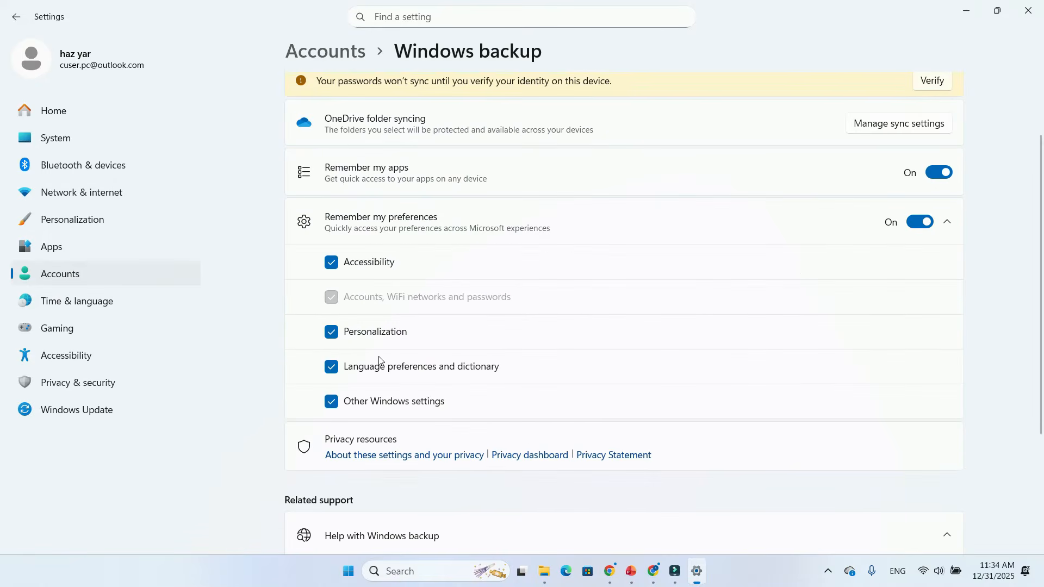
left_click(915, 225)
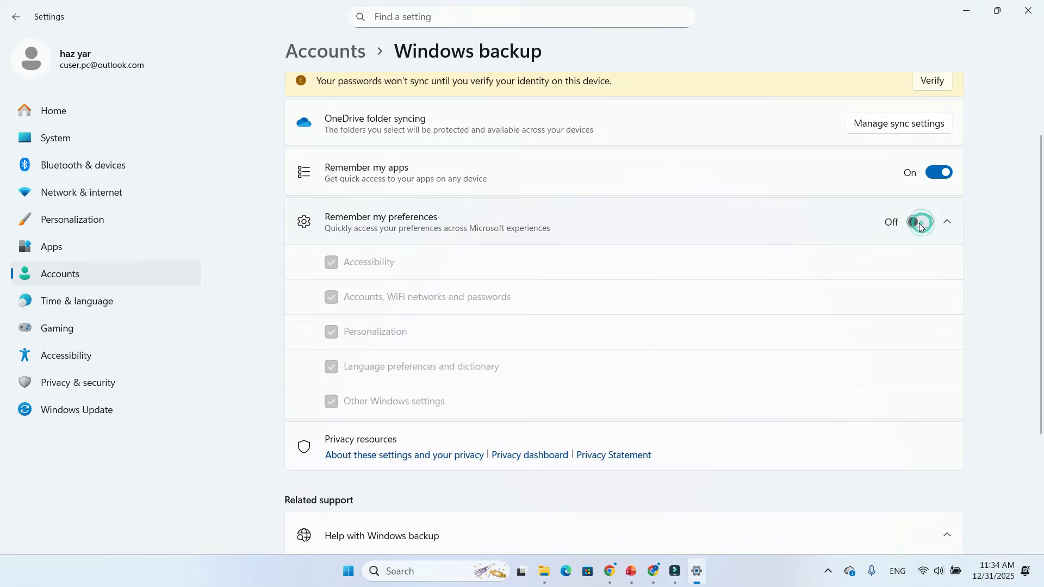
scroll(582, 289, "down", 2)
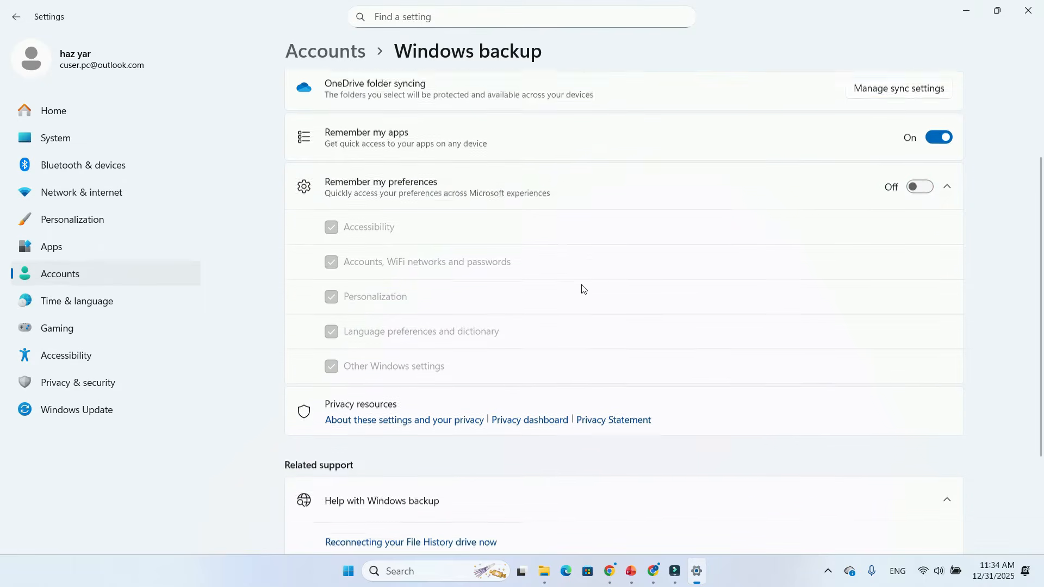
scroll(588, 277, "up", 3)
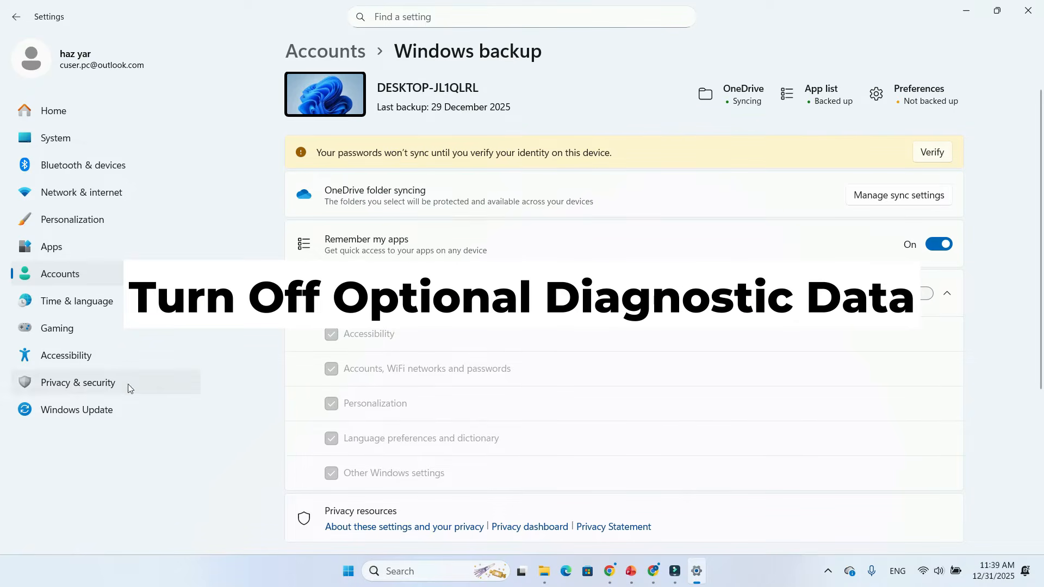
In the Diagnostics & feedback privacy settings, toggle Send optional diagnostic data on and back off, and turn off Tailored experiences
left_click(74, 387)
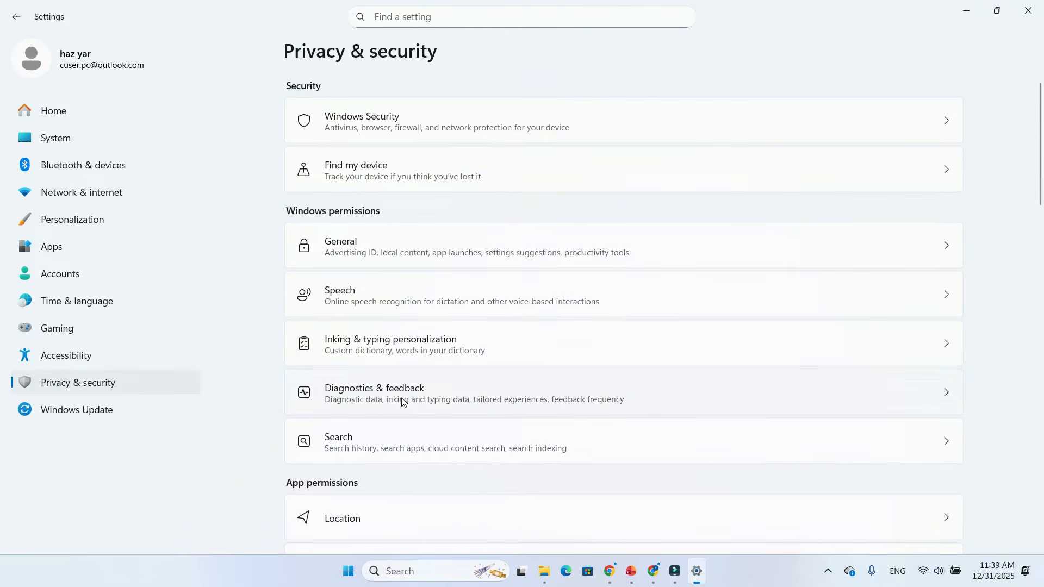
left_click(444, 397)
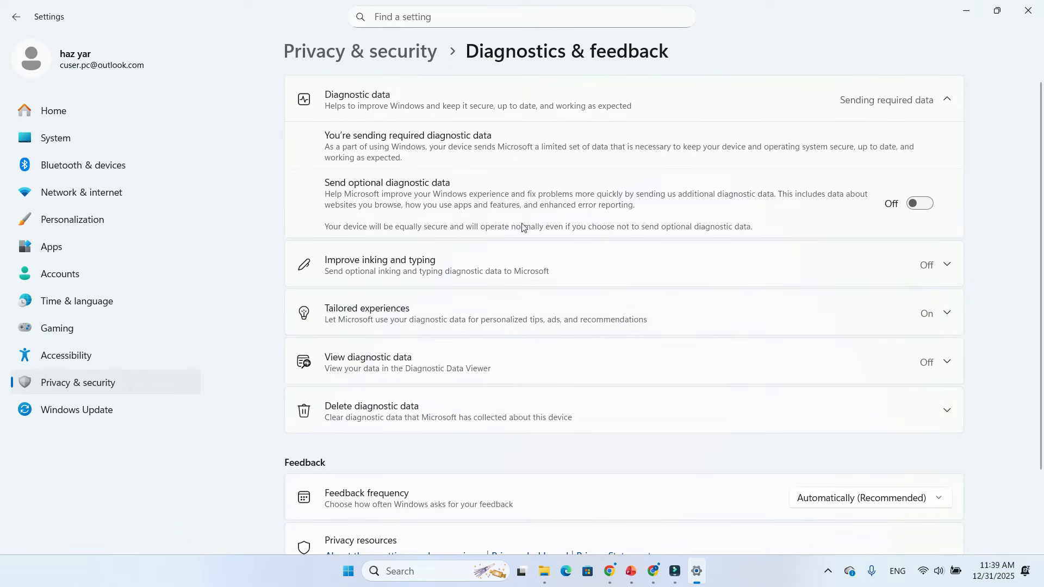
left_click(919, 203)
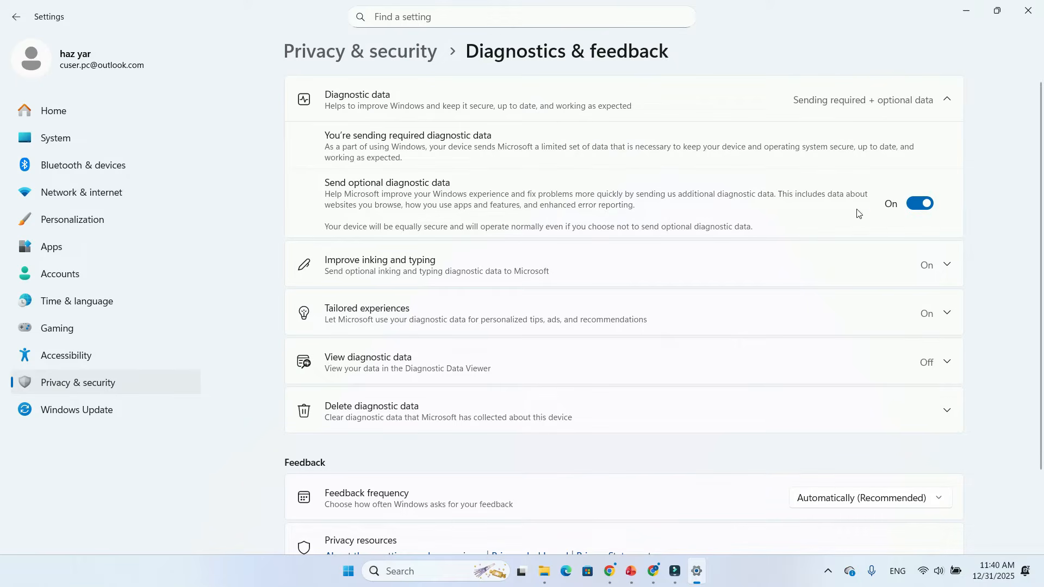
left_click(918, 204)
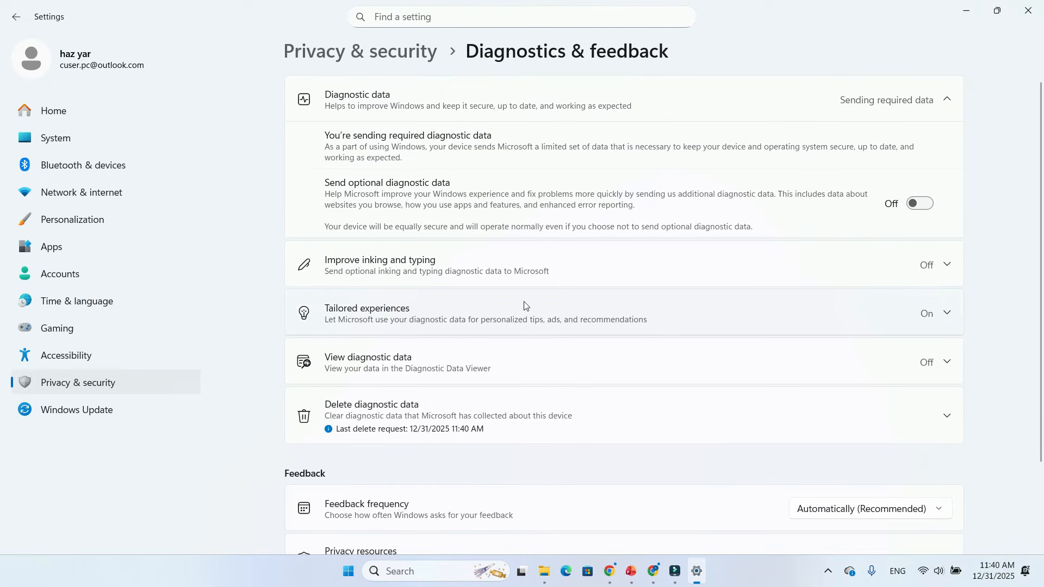
left_click(947, 315)
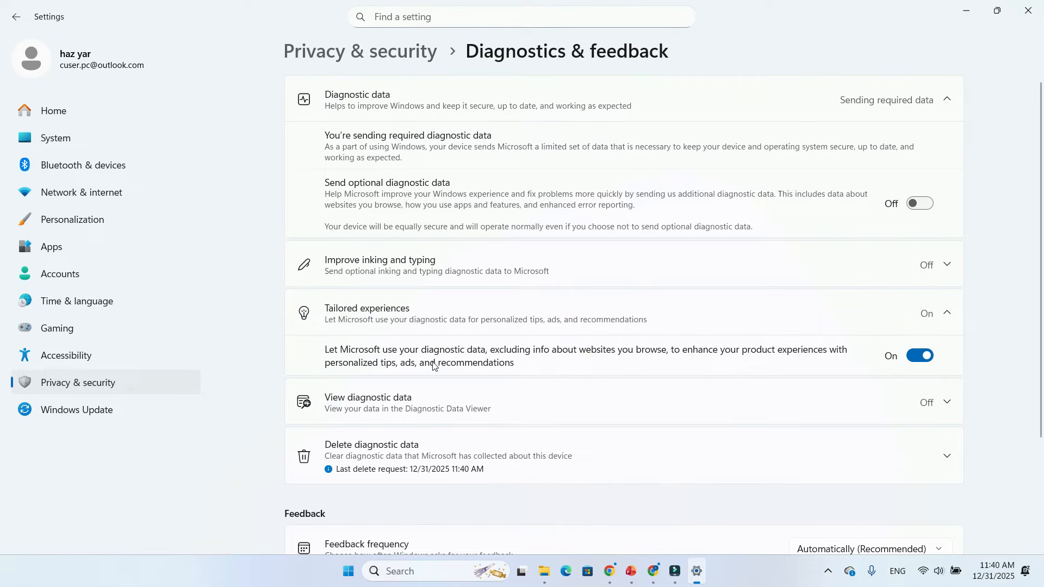
left_click(923, 357)
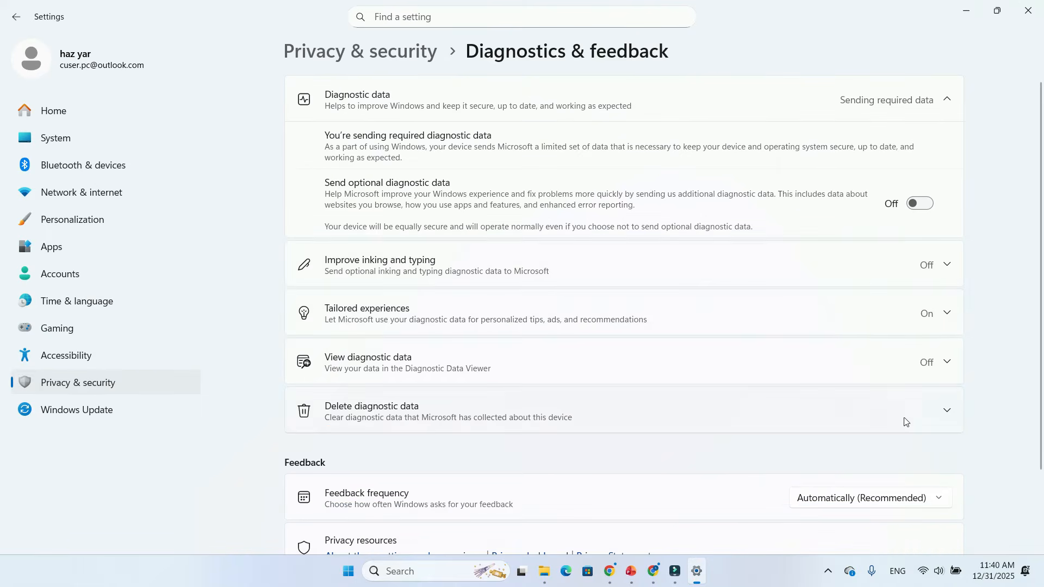
Delete the diagnostic data that Microsoft has collected about this device and collapse the Delete diagnostic data section
left_click(944, 416)
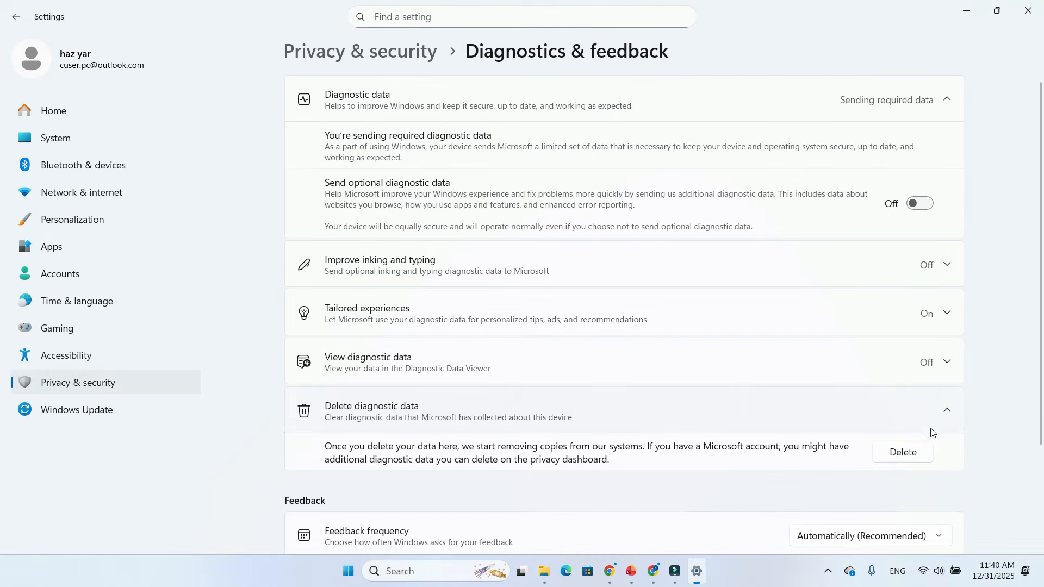
left_click(903, 453)
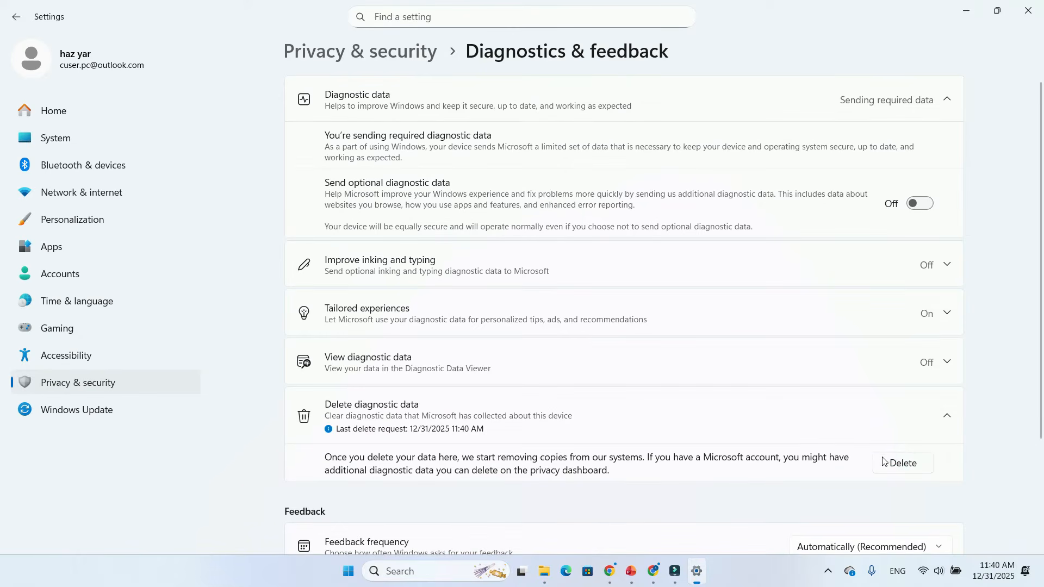
left_click(945, 416)
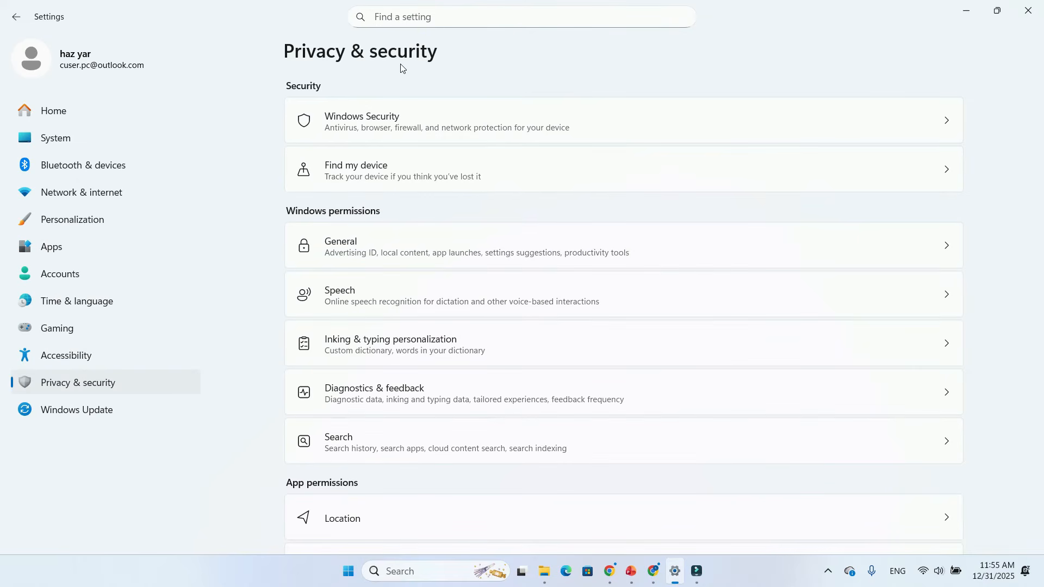
In the General privacy settings, turn off personalized ads by advertising ID, locally relevant website content, and app launch tracking
left_click(461, 256)
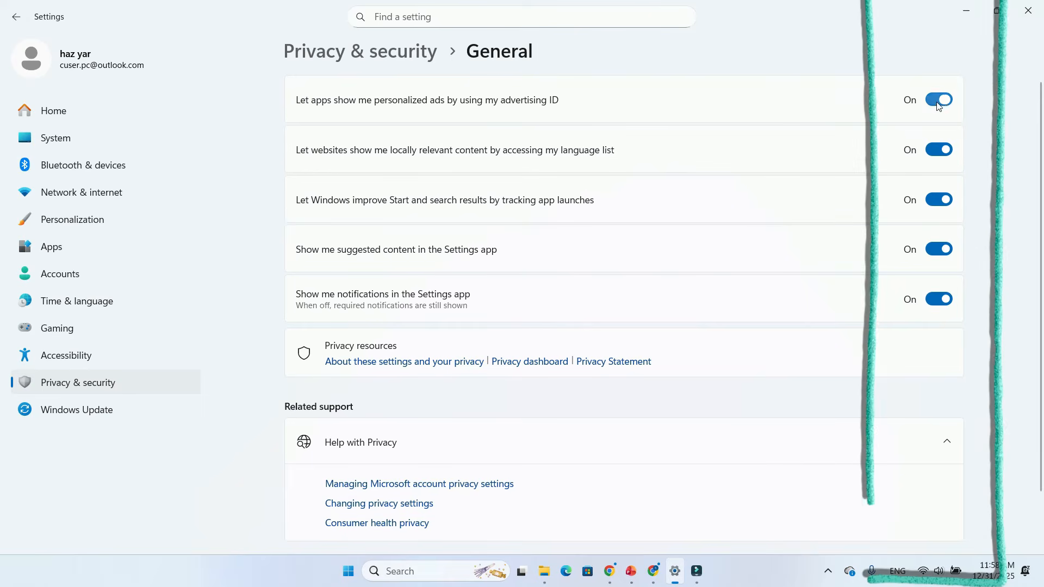
left_click(936, 102)
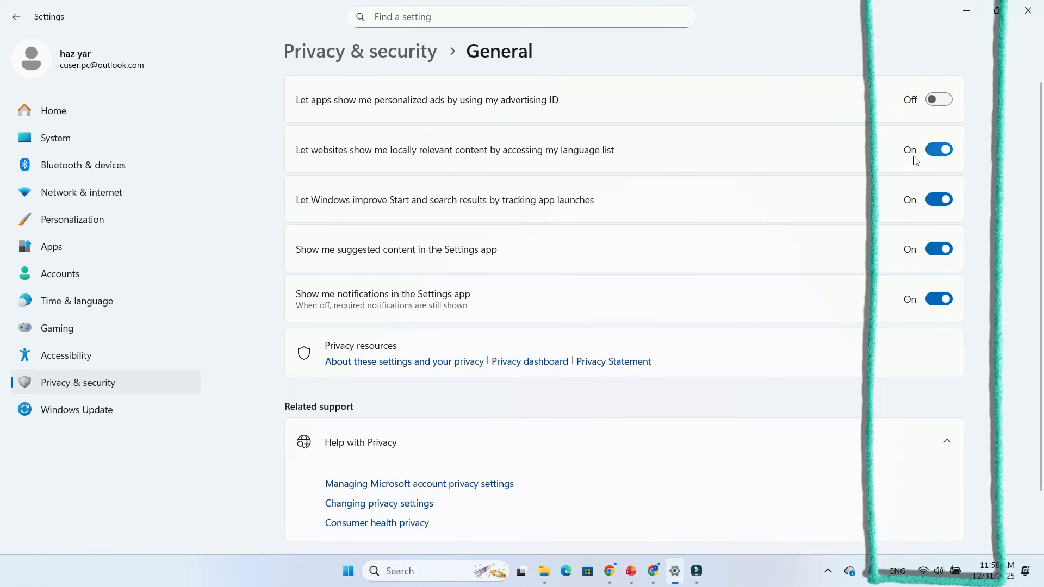
left_click(937, 199)
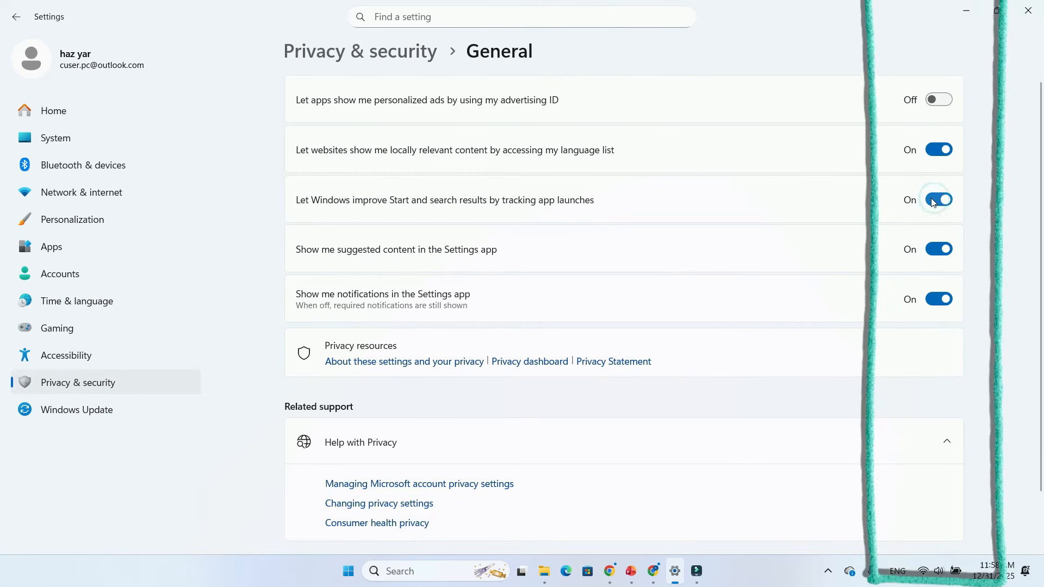
left_click(930, 199)
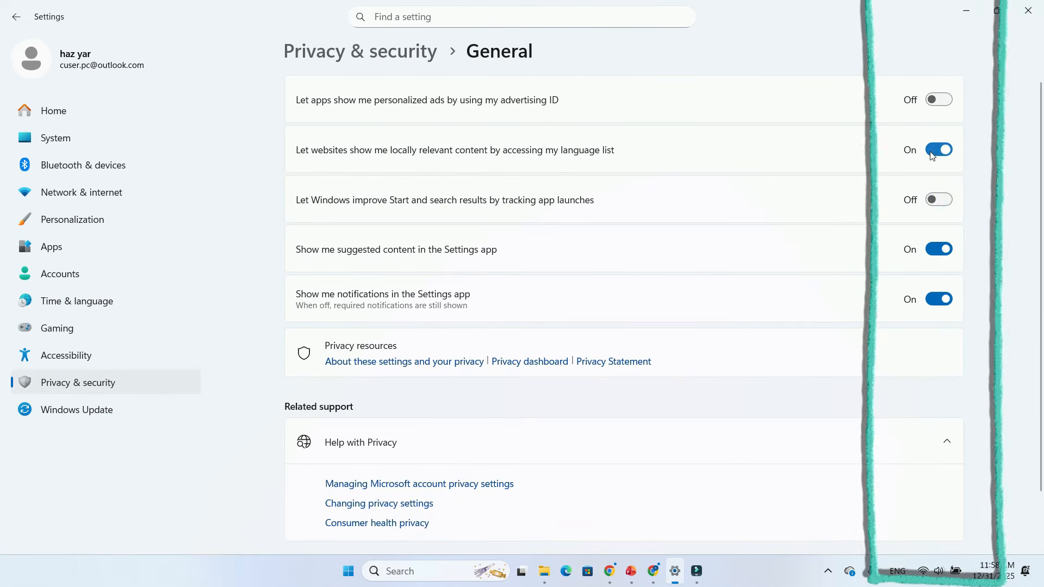
left_click(932, 150)
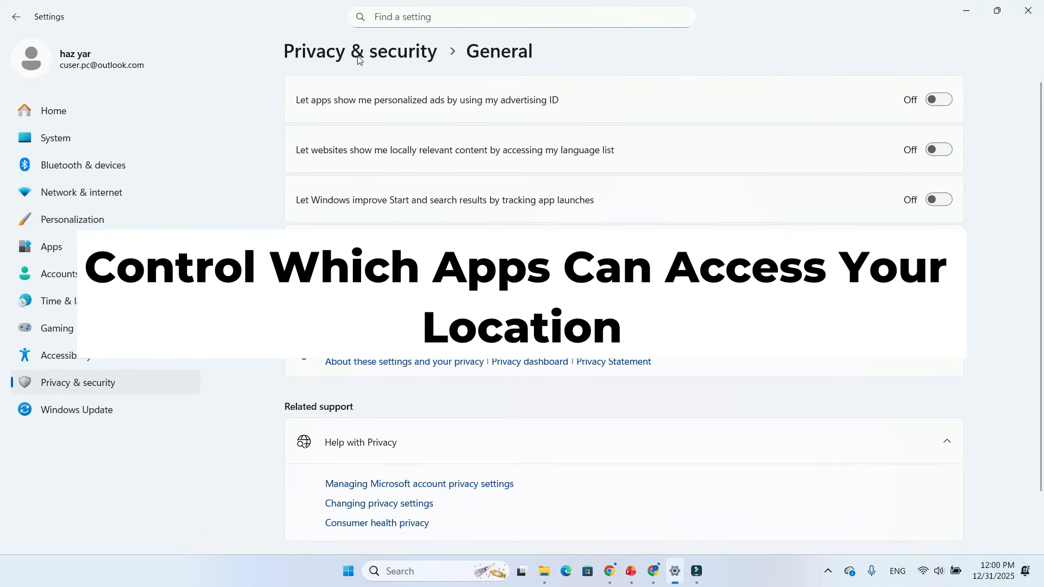
Open the Location permissions under Privacy & security and toggle Let apps access your location off and back on
left_click(357, 55)
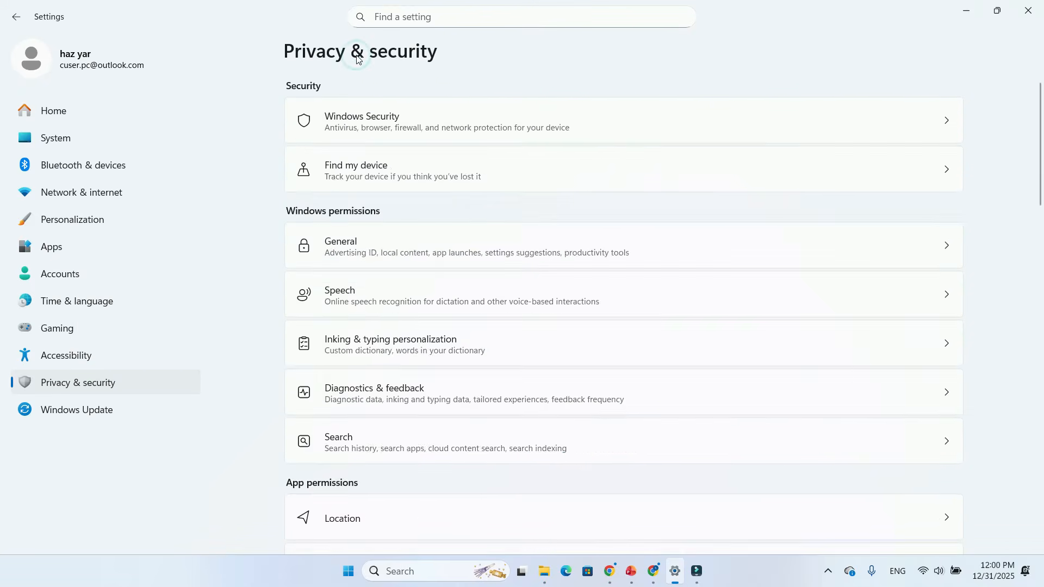
scroll(493, 270, "down", 5)
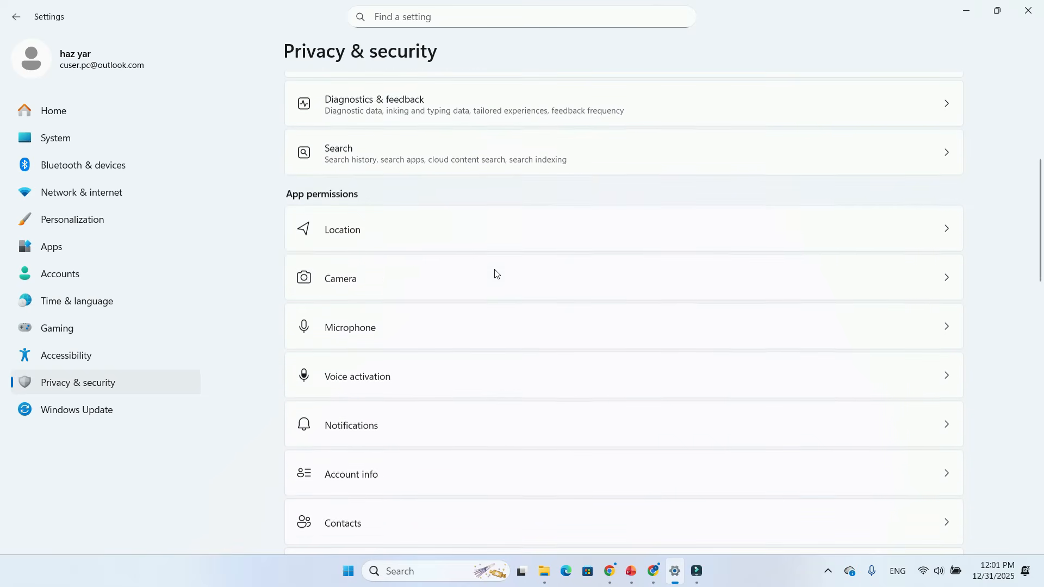
left_click(484, 237)
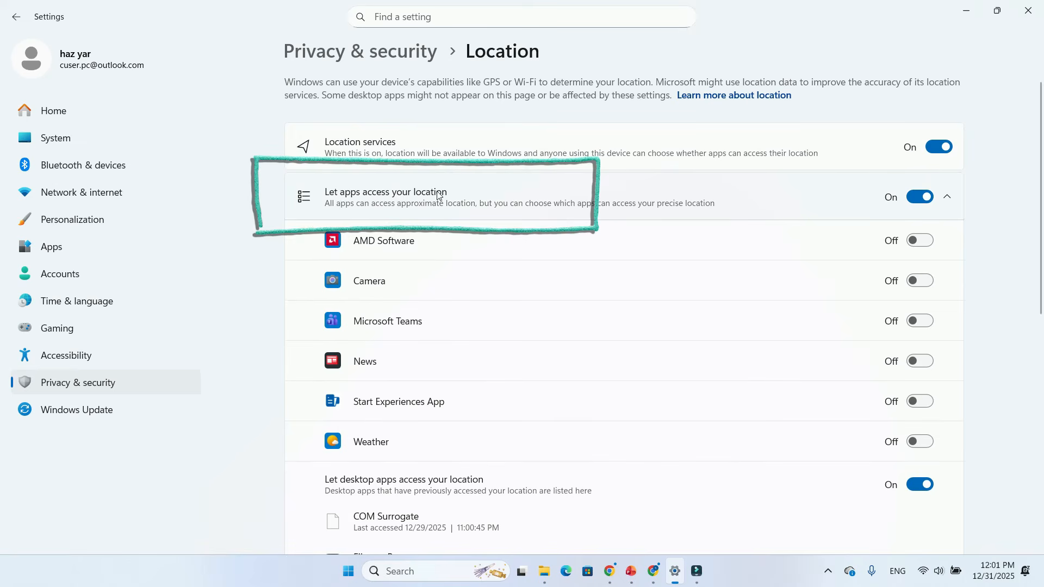
left_click(918, 198)
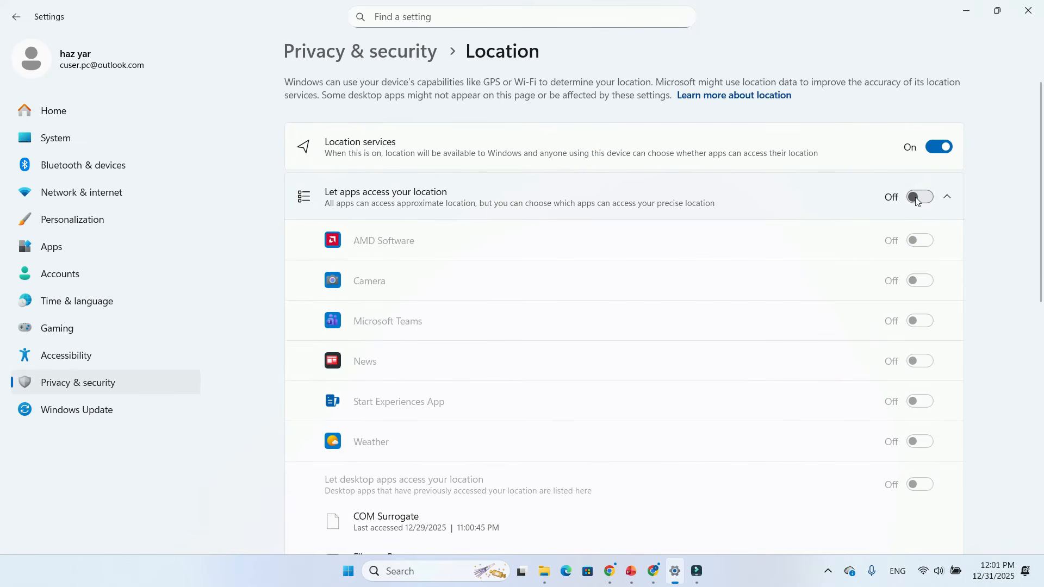
left_click(924, 201)
Toggle the Camera app's location access on and back off, and turn off Let desktop apps access your location
left_click(922, 282)
left_click(923, 281)
scroll(582, 230, "down", 1)
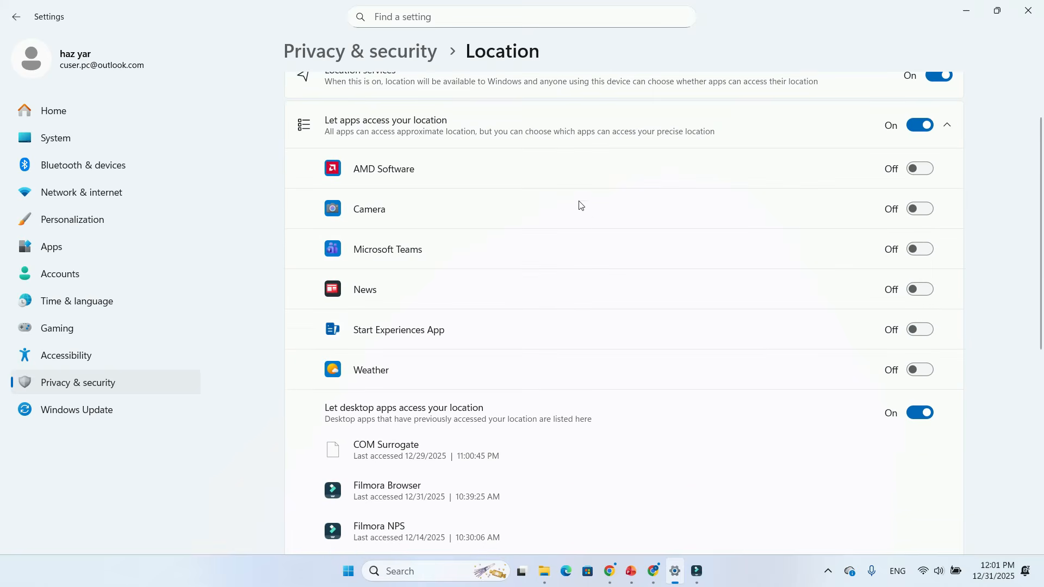
scroll(428, 364, "down", 2)
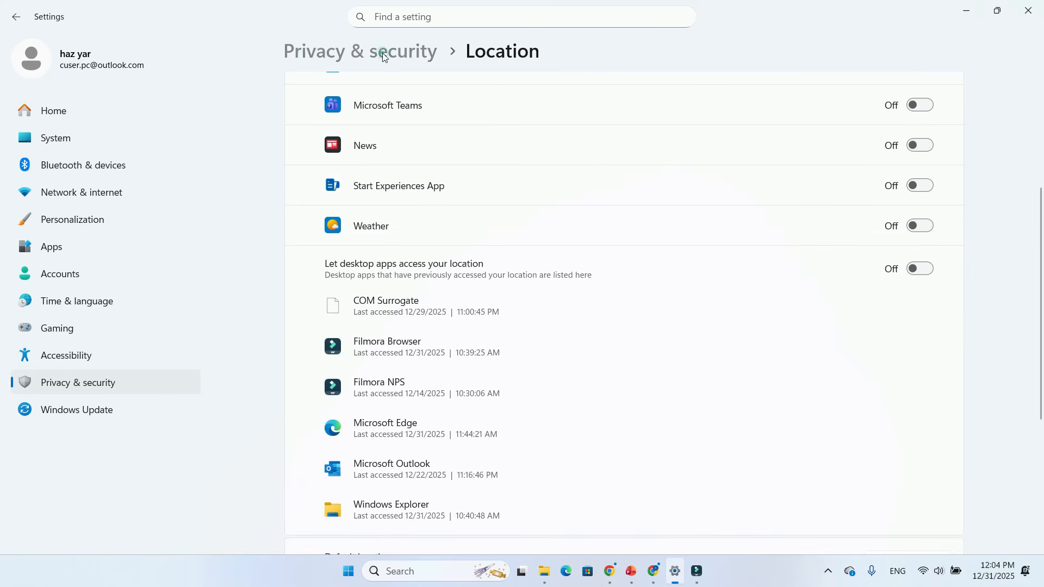
Turn off Communicate with unpaired devices in the Other devices permissions under Privacy & security
left_click(383, 53)
scroll(419, 208, "down", 10)
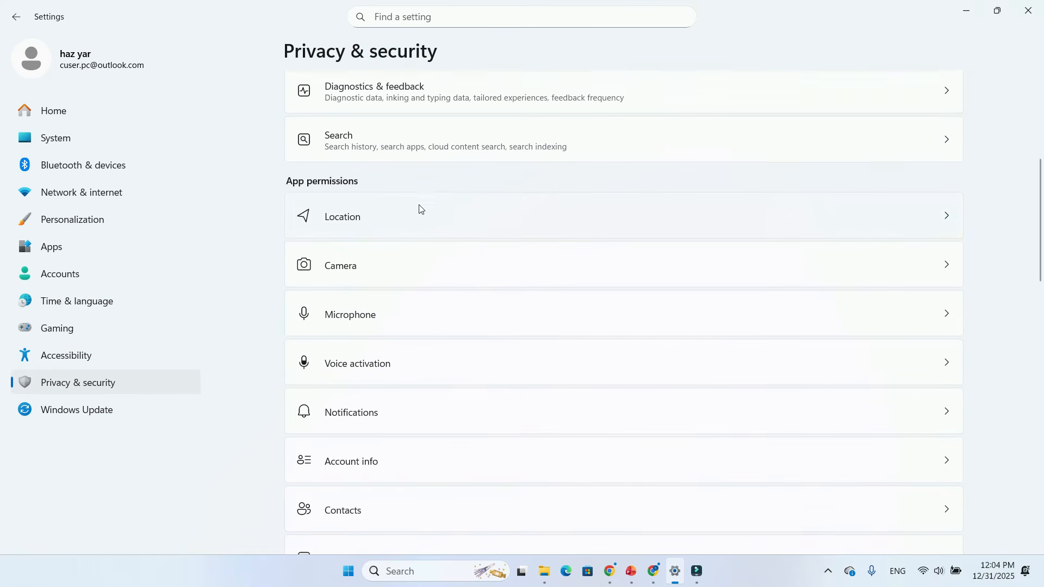
scroll(425, 204, "down", 4)
left_click(362, 266)
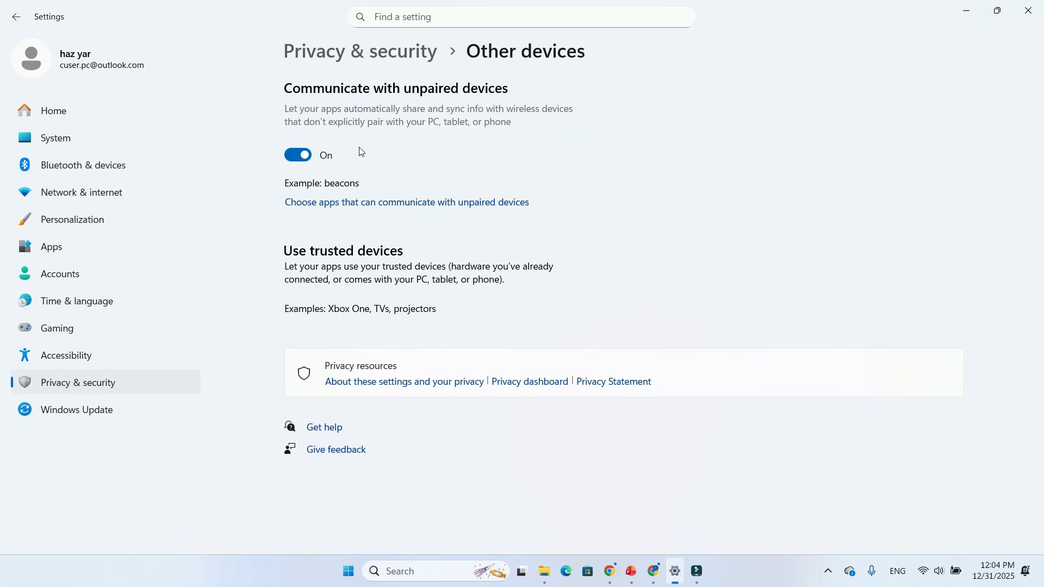
left_click(302, 157)
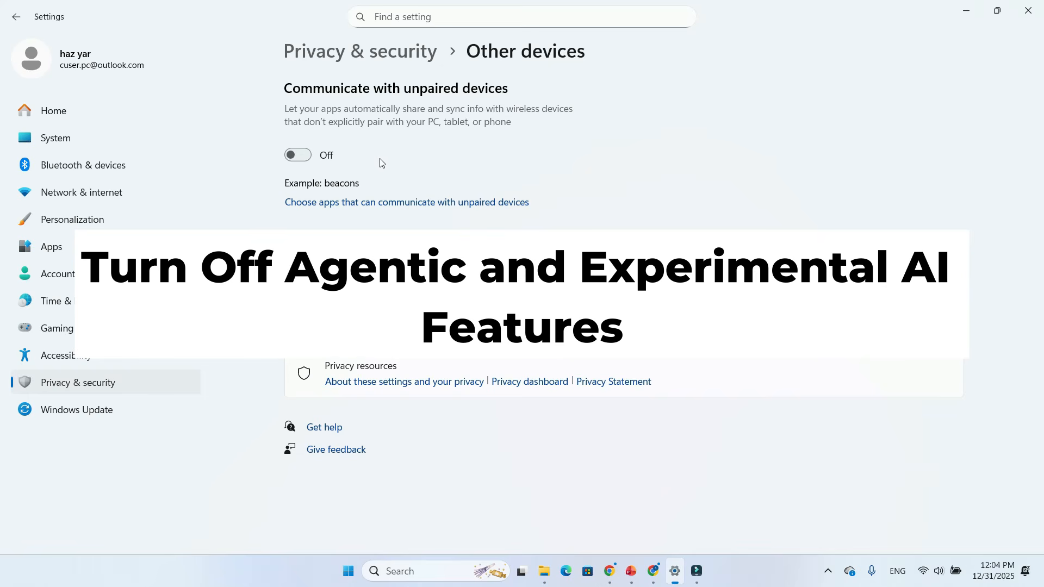
Open the AI components page in the System settings to check which AI components are installed
left_click(80, 147)
scroll(461, 194, "down", 10)
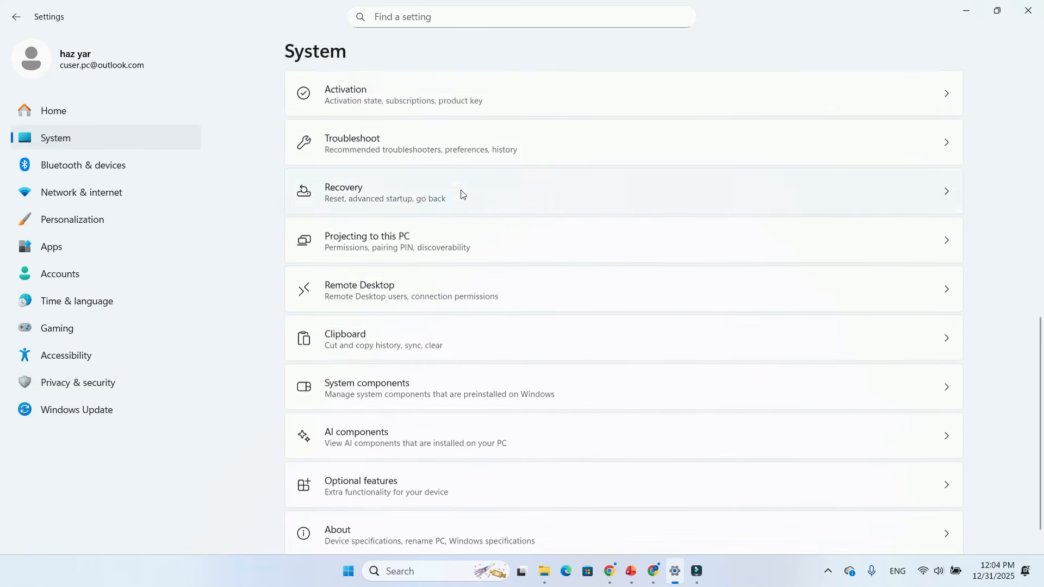
scroll(461, 194, "down", 1)
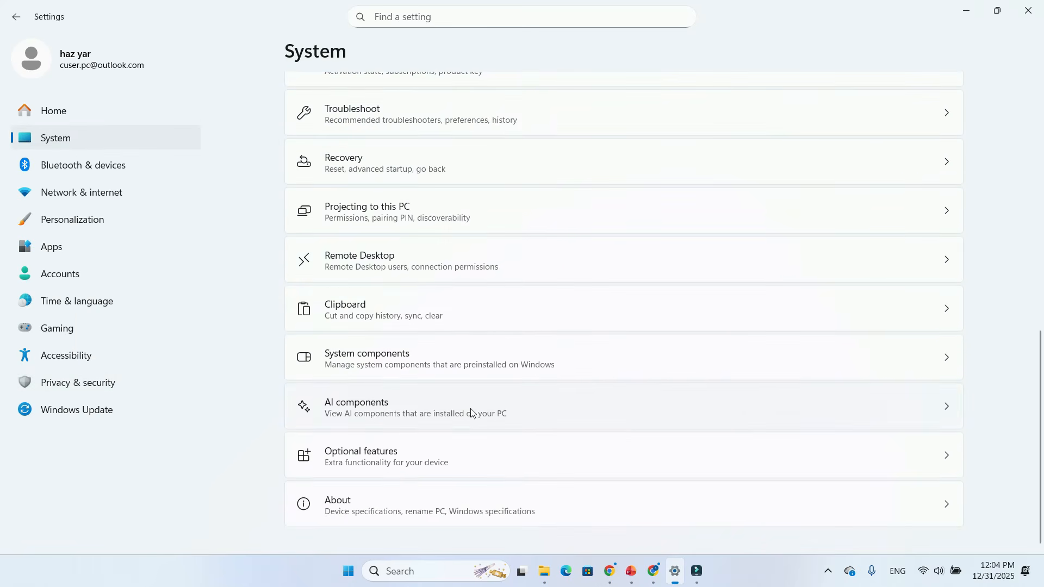
left_click(416, 406)
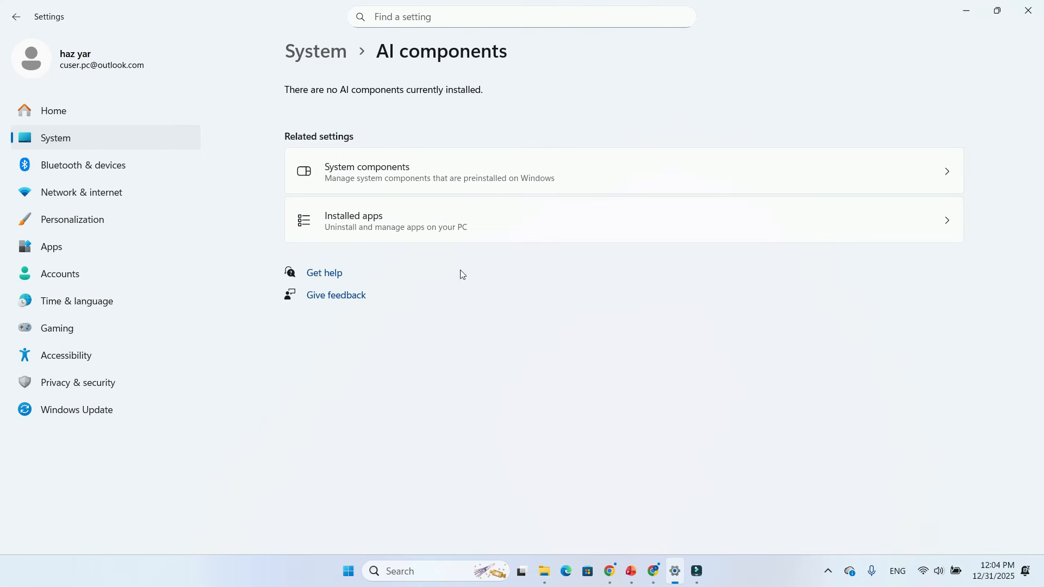